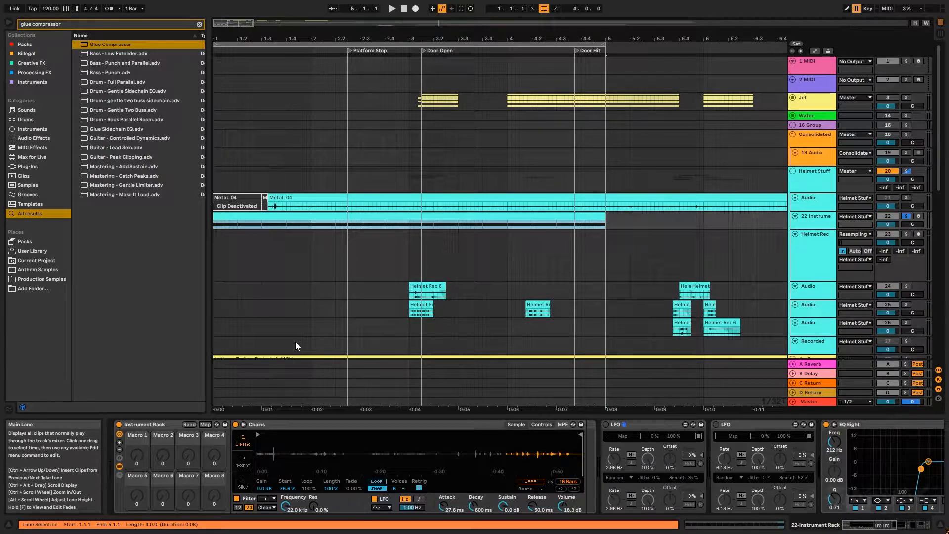
Step: Take the 22 Instrument track out of solo so the whole Helmet Stuff group plays soloed
{"action": "left_click", "coordinate": [820, 223]}
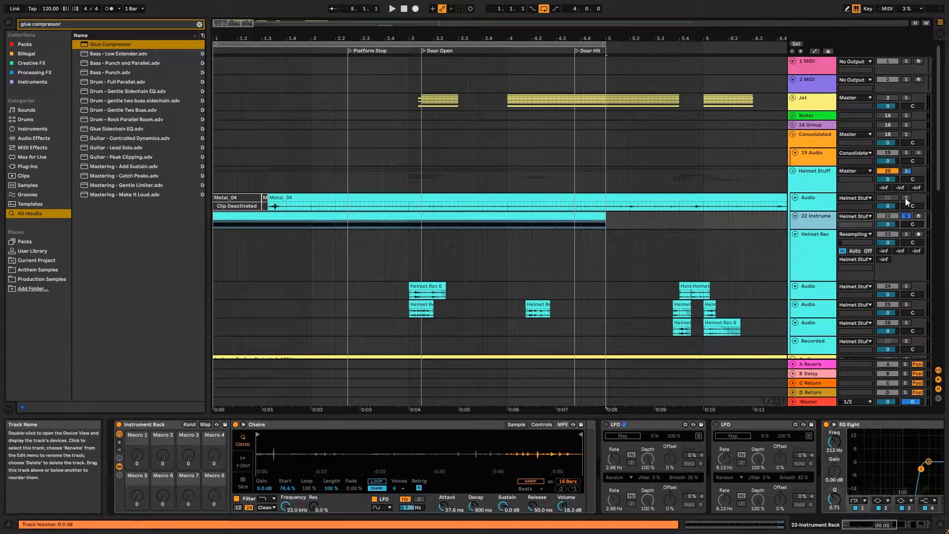
{"action": "left_click", "coordinate": [906, 216]}
{"action": "left_click", "coordinate": [907, 171]}
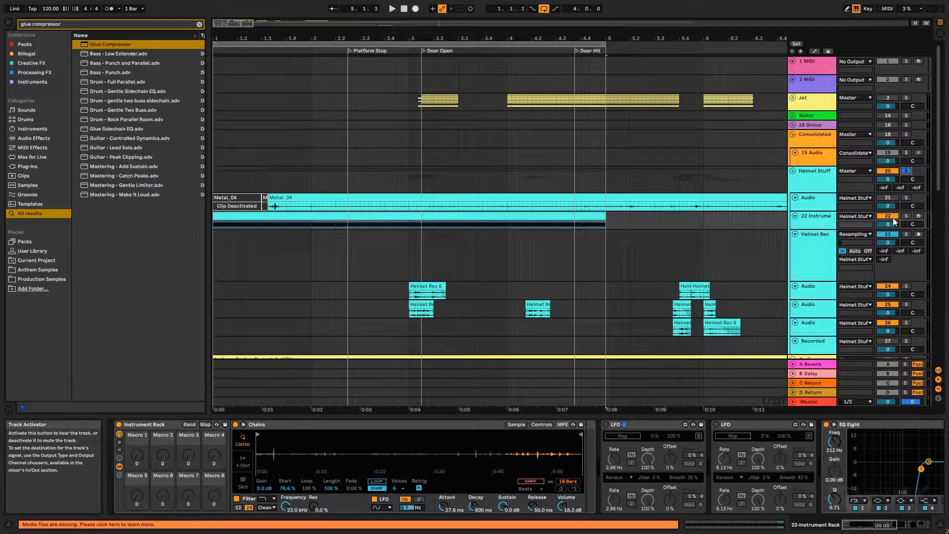
Step: Audition the recorded helmet clips near bar 3, at 4.1.3 and from 5.3.3
{"action": "left_click", "coordinate": [673, 306]}
{"action": "key", "text": "space"}
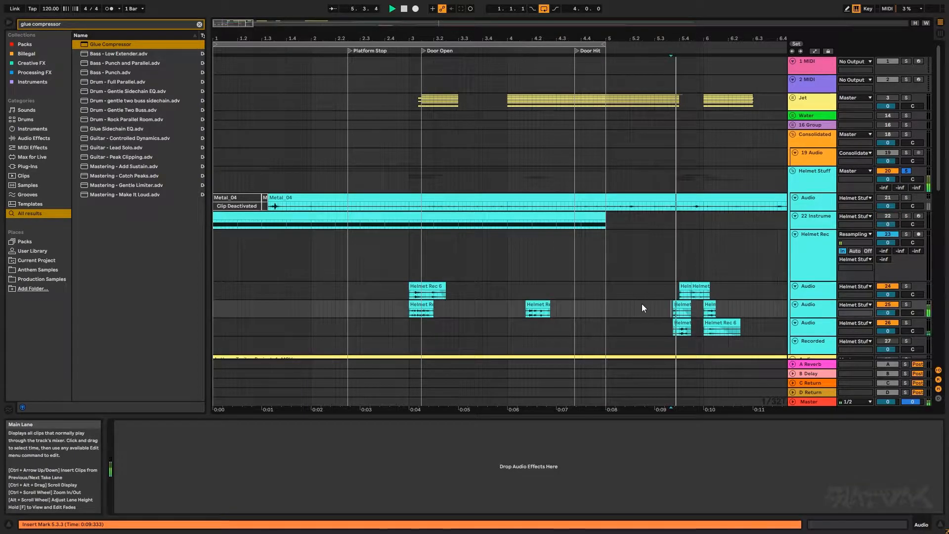
{"action": "left_click", "coordinate": [408, 304]}
{"action": "left_click", "coordinate": [521, 309]}
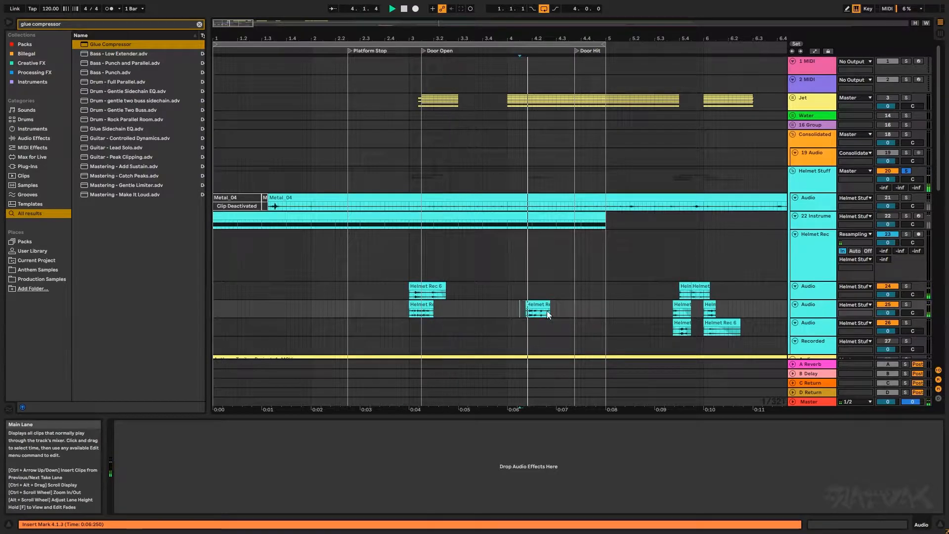
{"action": "key", "text": "space"}
{"action": "left_click", "coordinate": [673, 311]}
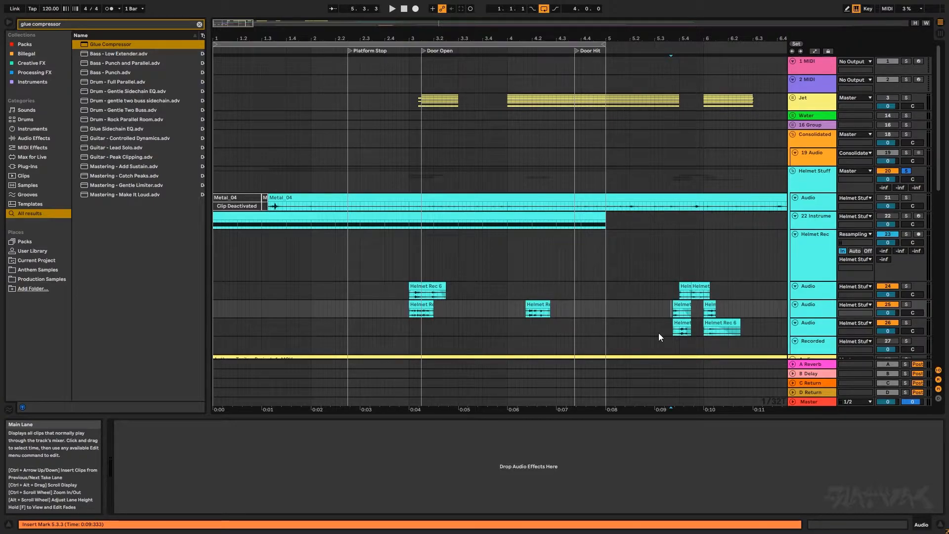
{"action": "key", "text": "space"}
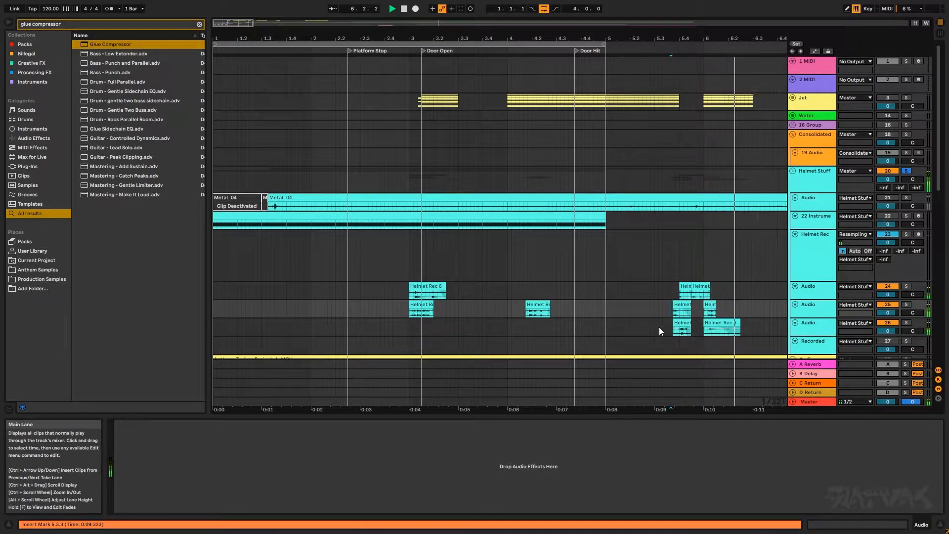
Step: Solo the 22 Instrument track and open the Metal_04 clip of the Audio track above it
{"action": "left_click", "coordinate": [884, 216]}
{"action": "left_click", "coordinate": [908, 216]}
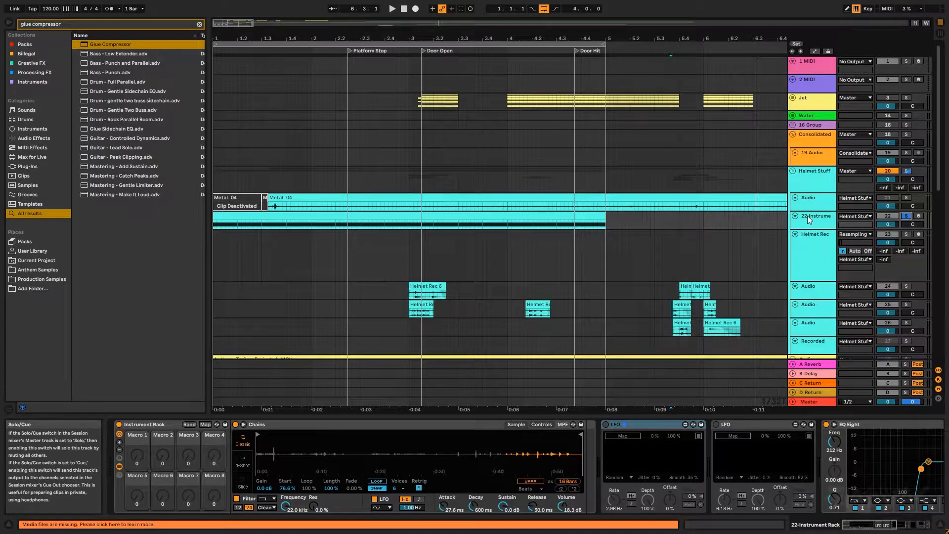
{"action": "left_click", "coordinate": [808, 197]}
{"action": "left_click", "coordinate": [687, 197]}
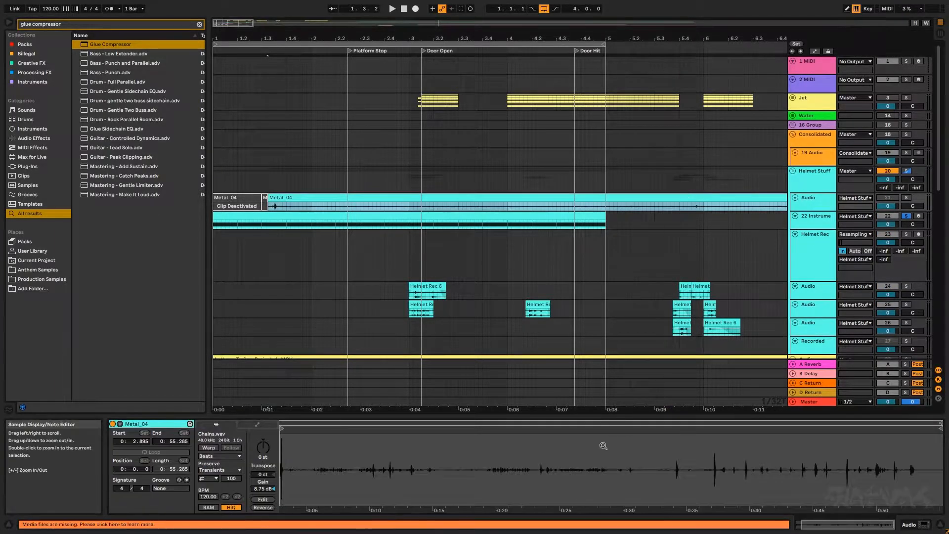
{"action": "key", "text": "z"}
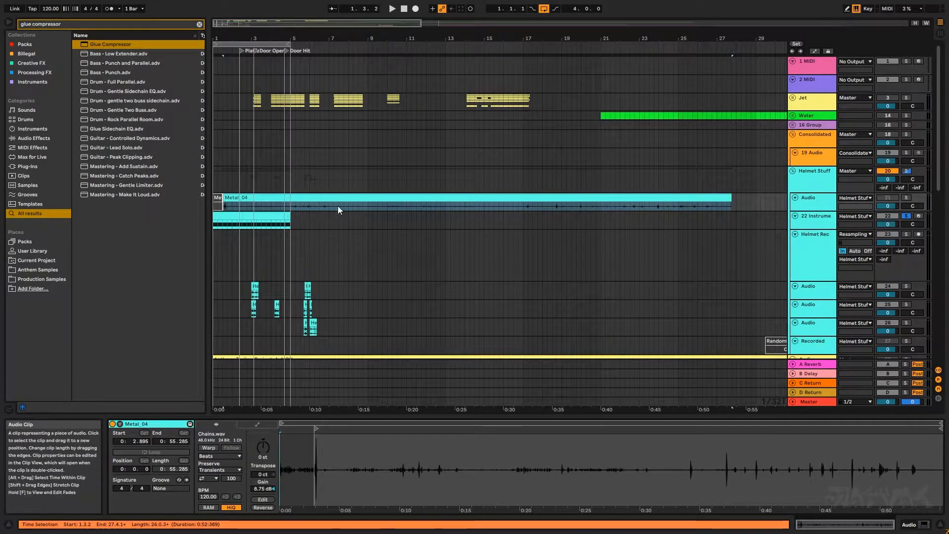
Step: Solo the Audio track and play the Metal_04 clip from 22.1.3
{"action": "left_click", "coordinate": [612, 205]}
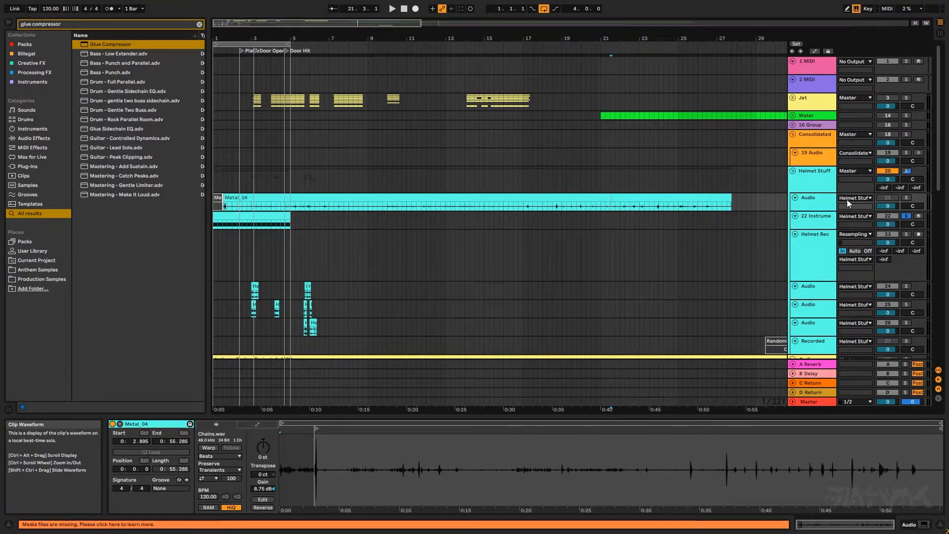
{"action": "left_click", "coordinate": [625, 206]}
{"action": "key", "text": "space"}
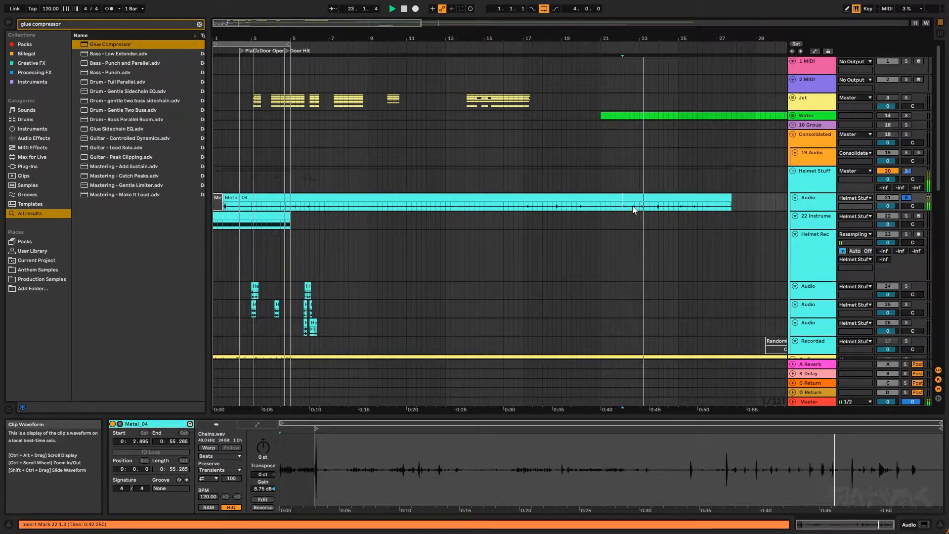
{"action": "key", "text": "space"}
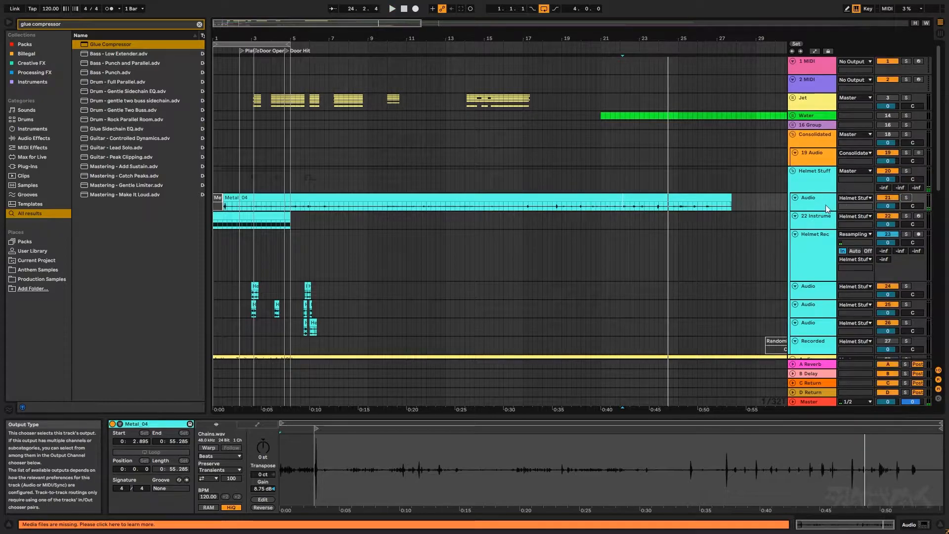
Step: Solo the 22 Instrument track, select its MIDI clip and bring up the Chains sampler in its device chain
{"action": "left_click", "coordinate": [823, 215]}
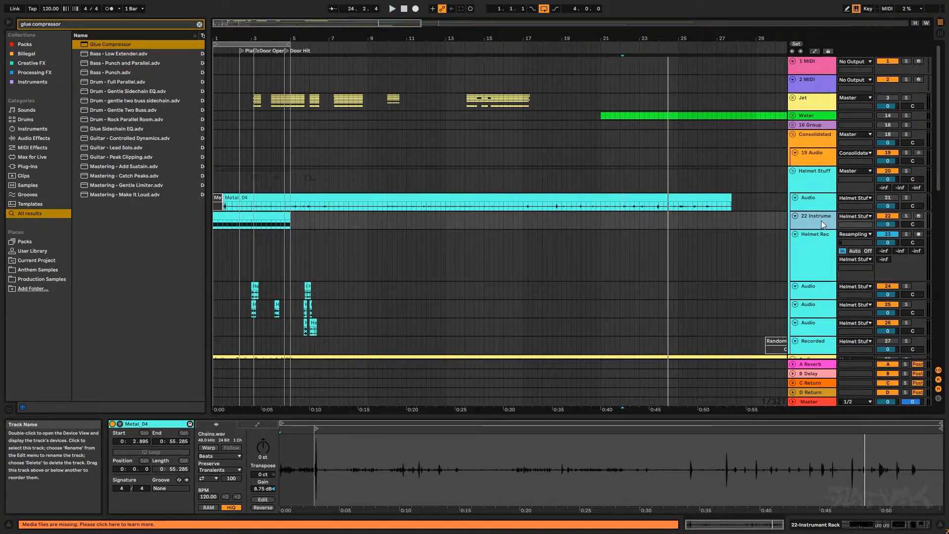
{"action": "left_click", "coordinate": [907, 216]}
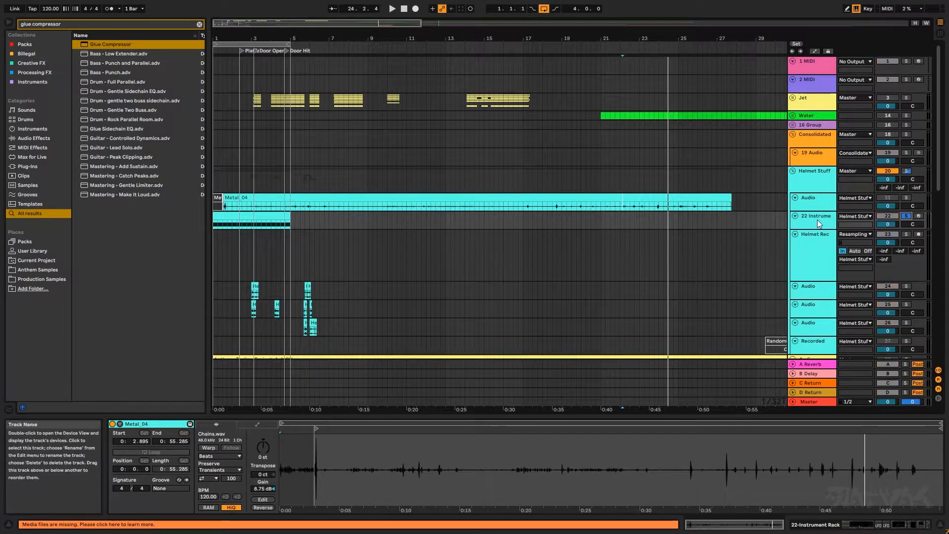
{"action": "left_click", "coordinate": [220, 215]}
{"action": "left_click_drag", "start_coordinate": [221, 23], "coordinate": [221, 85]}
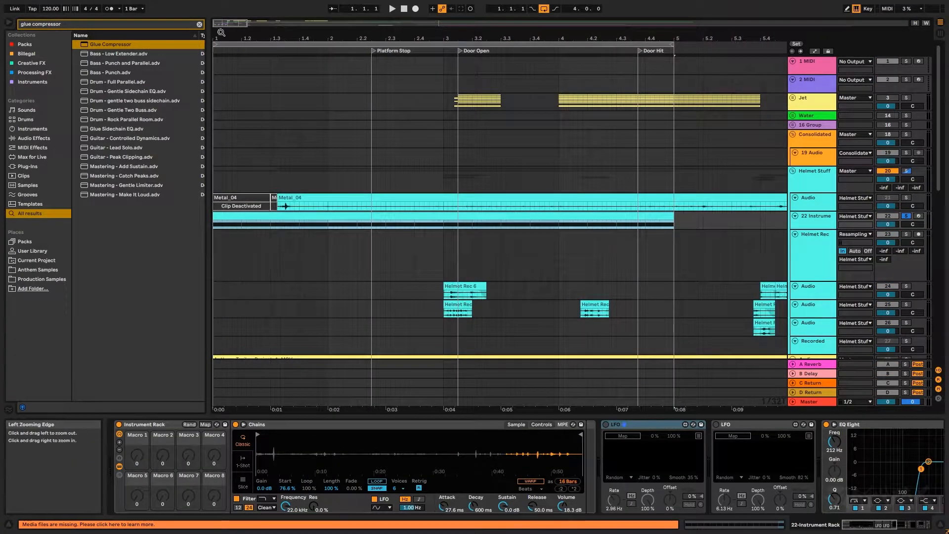
{"action": "left_click", "coordinate": [333, 426]}
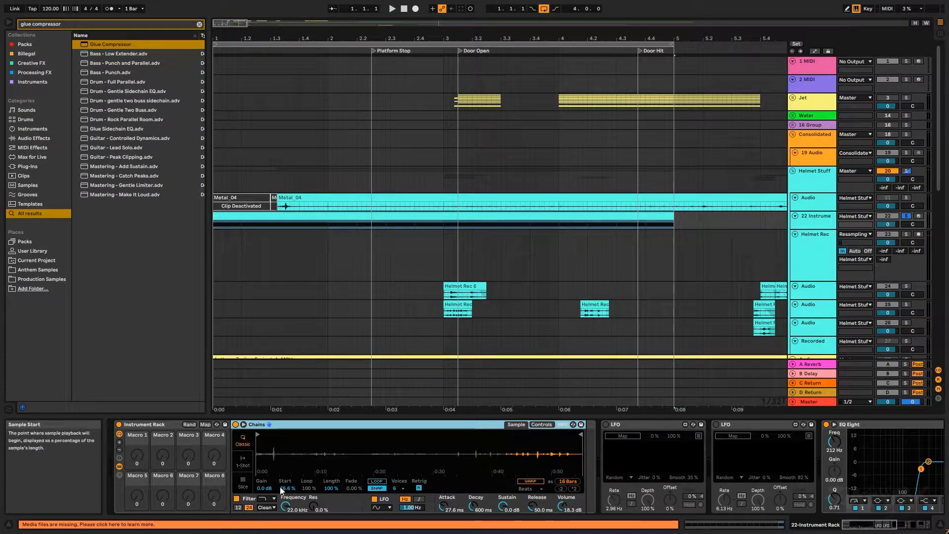
Step: Set the Chains sampler's Start to 0 % and check its playback and the C4 notes in the MIDI clip
{"action": "left_click_drag", "start_coordinate": [292, 487], "coordinate": [292, 530]}
{"action": "key", "text": "space"}
{"action": "left_click_drag", "start_coordinate": [288, 488], "coordinate": [289, 482]}
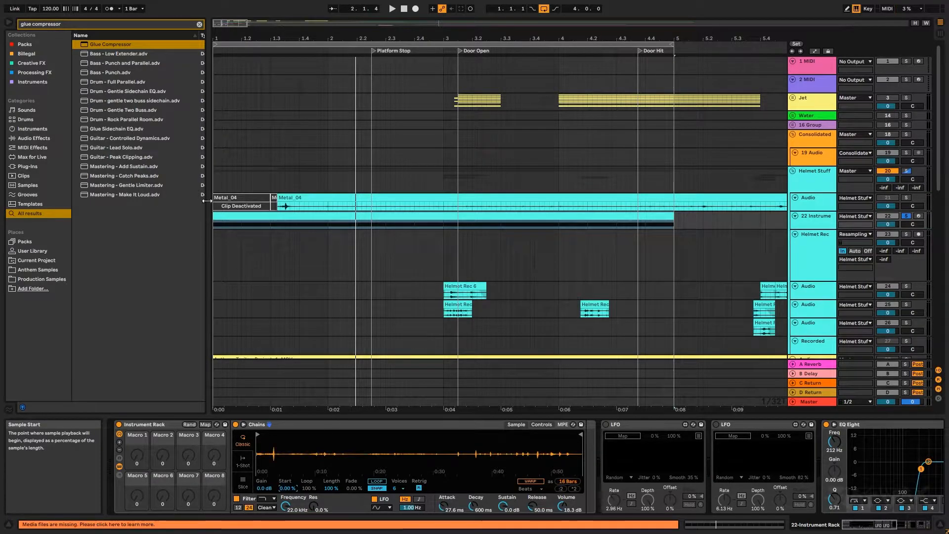
{"action": "key", "text": "shift+Tab"}
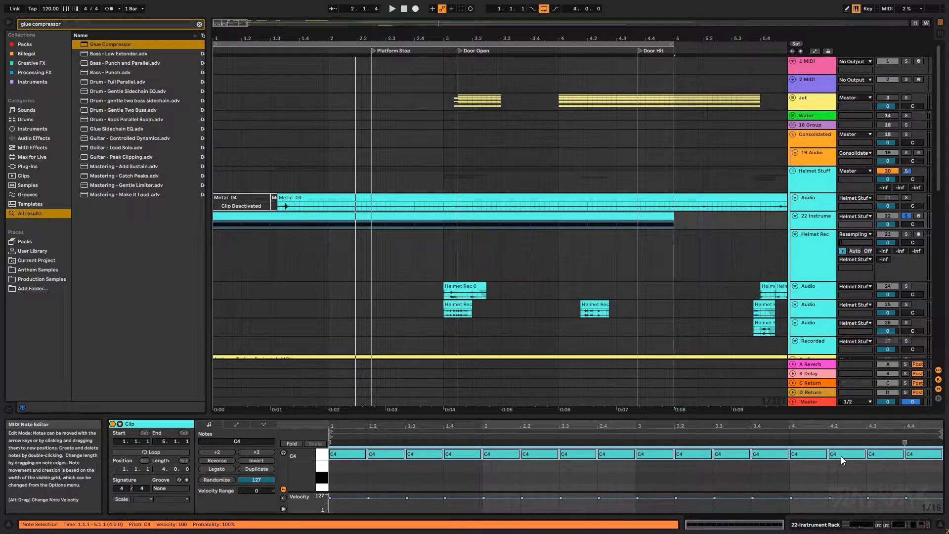
{"action": "key", "text": "shift+Tab"}
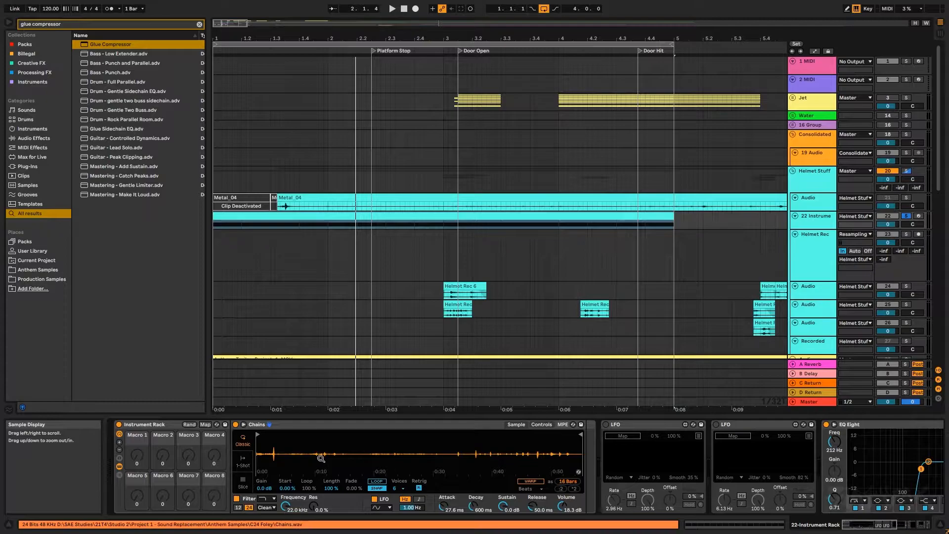
Step: Map the Chains sampler's sample Start to Macro 1 and its Transpose to Macro 2
{"action": "right_click", "coordinate": [282, 488]}
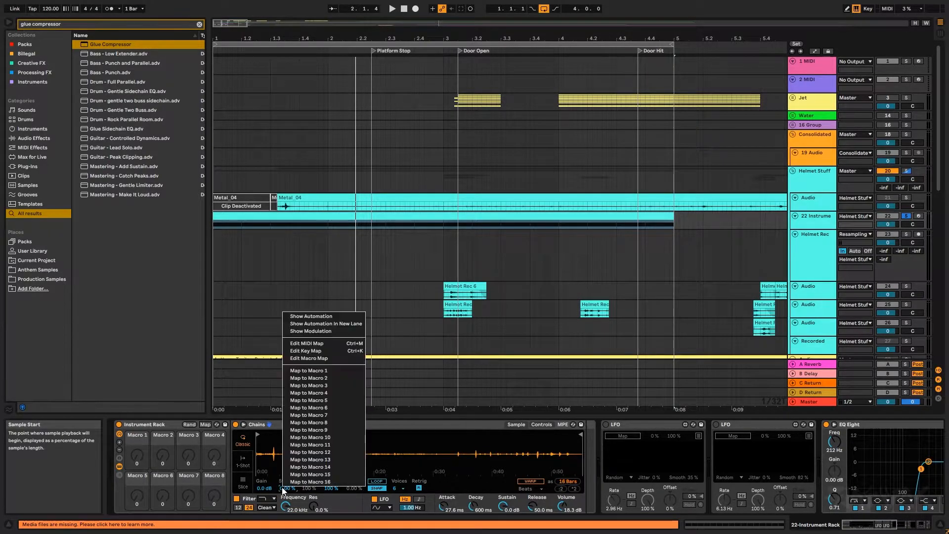
{"action": "left_click", "coordinate": [322, 370]}
{"action": "left_click", "coordinate": [549, 424]}
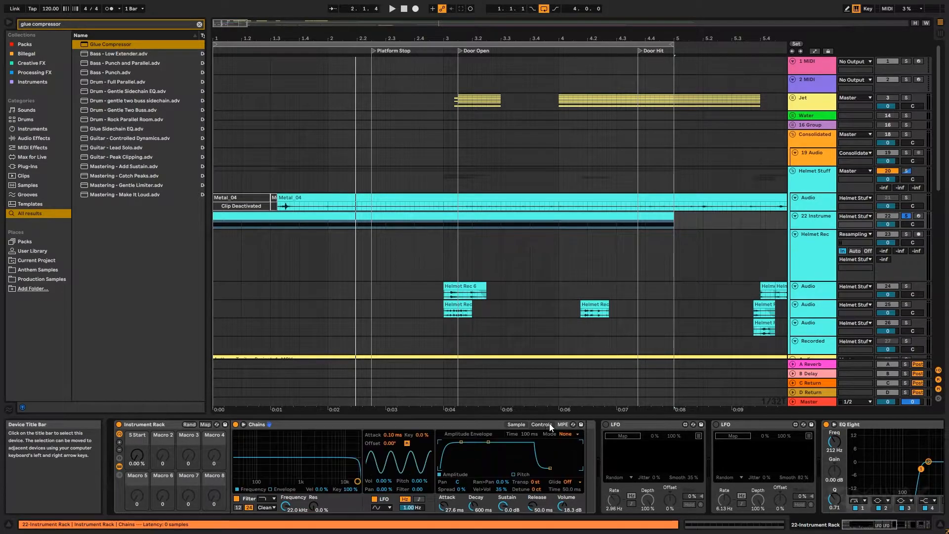
{"action": "right_click", "coordinate": [534, 483]}
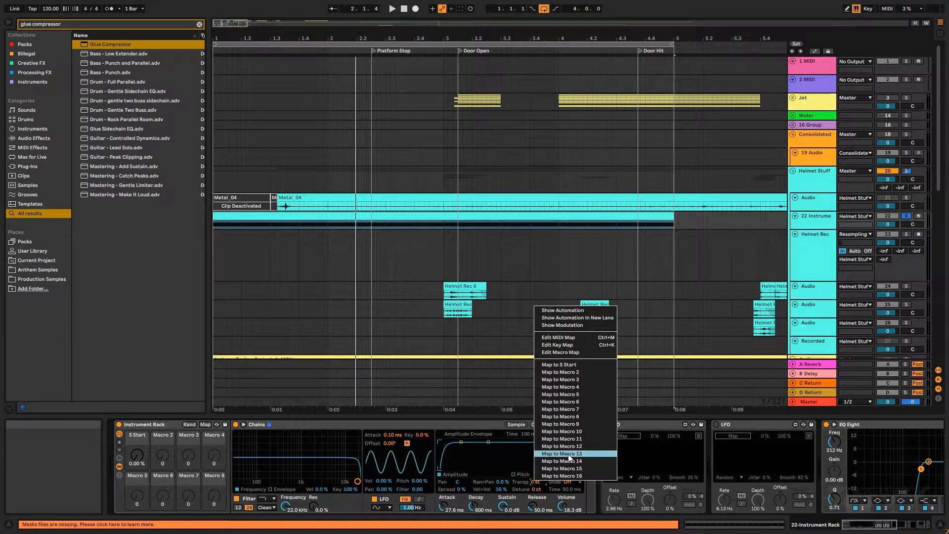
{"action": "left_click", "coordinate": [582, 372]}
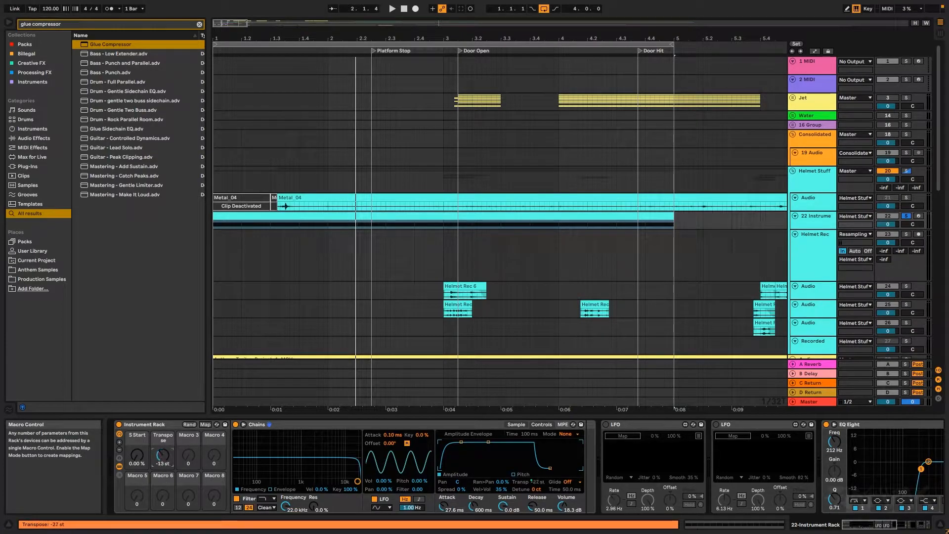
Step: Play the MIDI clip while varying the S Start and Transpose macros to hear their effect
{"action": "left_click_drag", "start_coordinate": [169, 458], "coordinate": [169, 458]}
{"action": "left_click", "coordinate": [517, 424]}
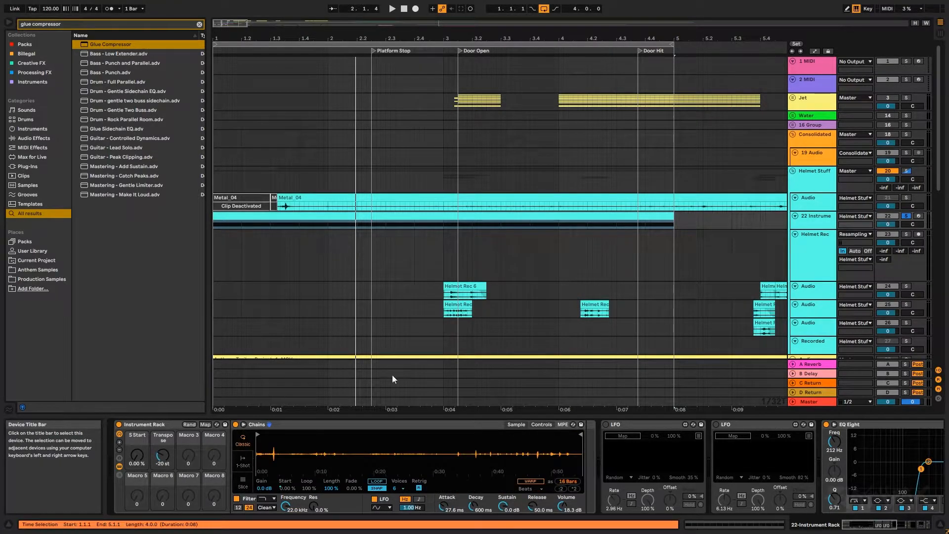
{"action": "key", "text": "space"}
{"action": "left_click_drag", "start_coordinate": [164, 453], "coordinate": [138, 451]}
{"action": "left_click", "coordinate": [162, 457]}
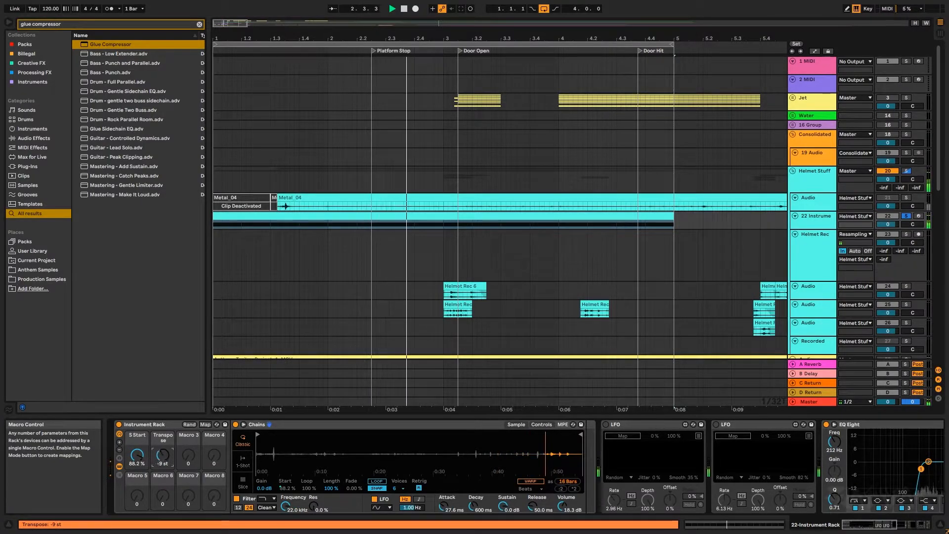
{"action": "key", "text": "space"}
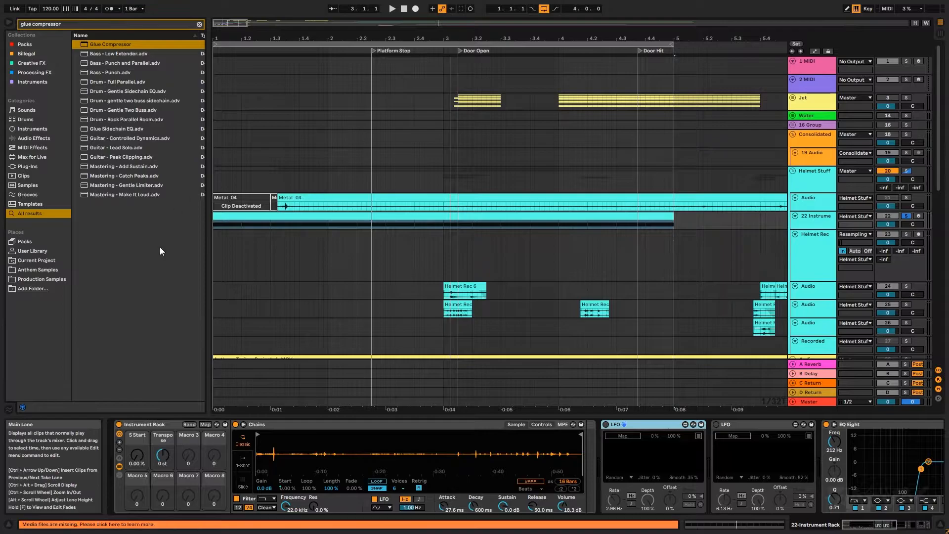
Step: Show the Transpose macro's automation on the 22 Instrument track and enlarge the track's height
{"action": "right_click", "coordinate": [163, 458]}
{"action": "left_click", "coordinate": [210, 310]}
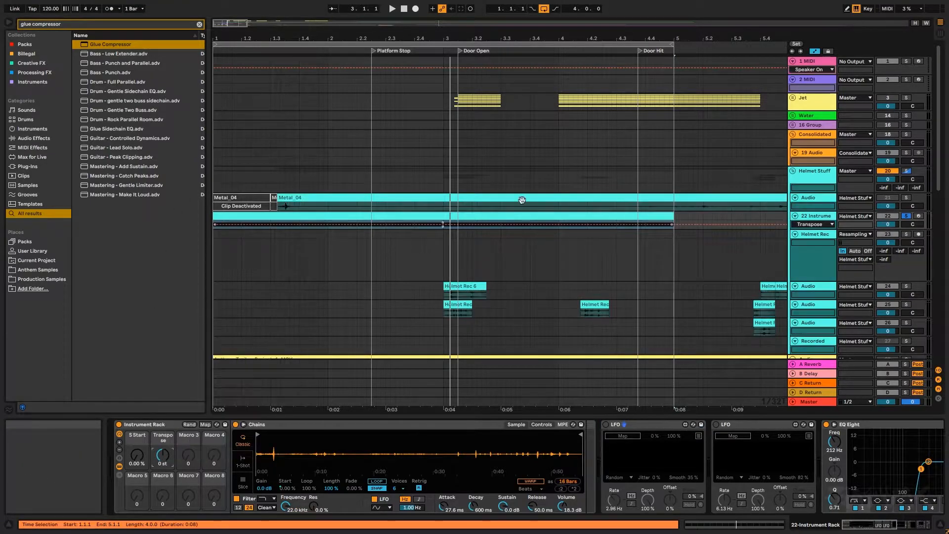
{"action": "scroll", "coordinate": [761, 223], "scroll_direction": "up", "scroll_amount": 5}
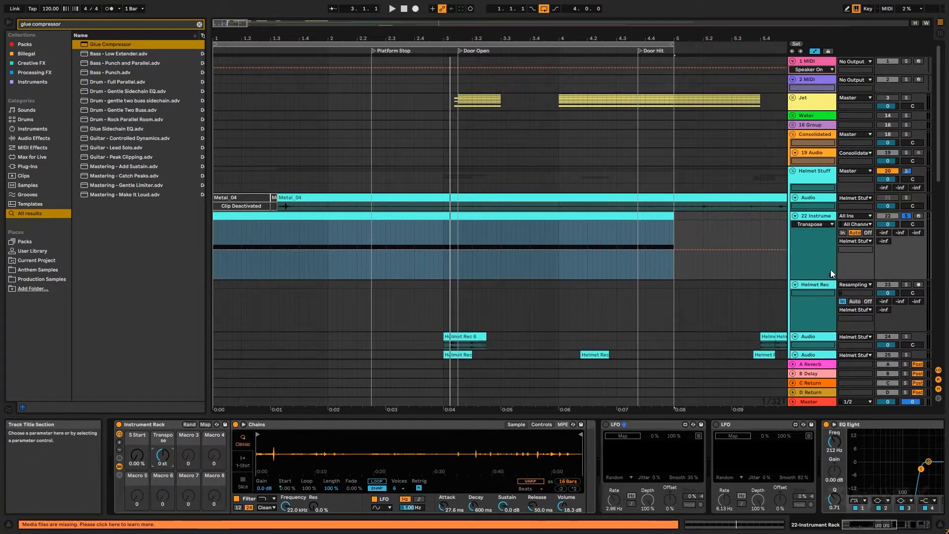
Step: Try a separate Transpose automation lane on track 22, undo it, and set the Transpose macro to 0 st
{"action": "left_click", "coordinate": [795, 276]}
{"action": "key", "text": "ctrl+z"}
{"action": "key", "text": "ctrl+z"}
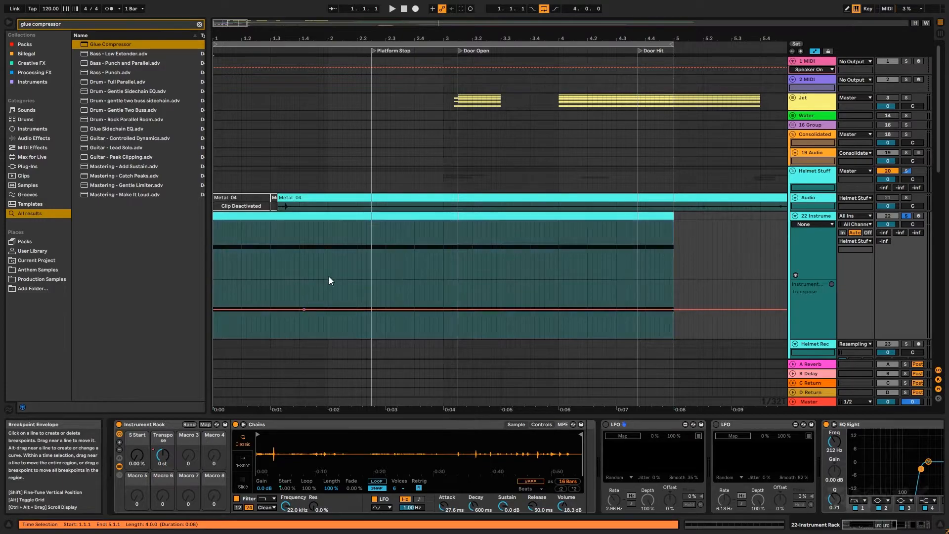
{"action": "left_click", "coordinate": [831, 284]}
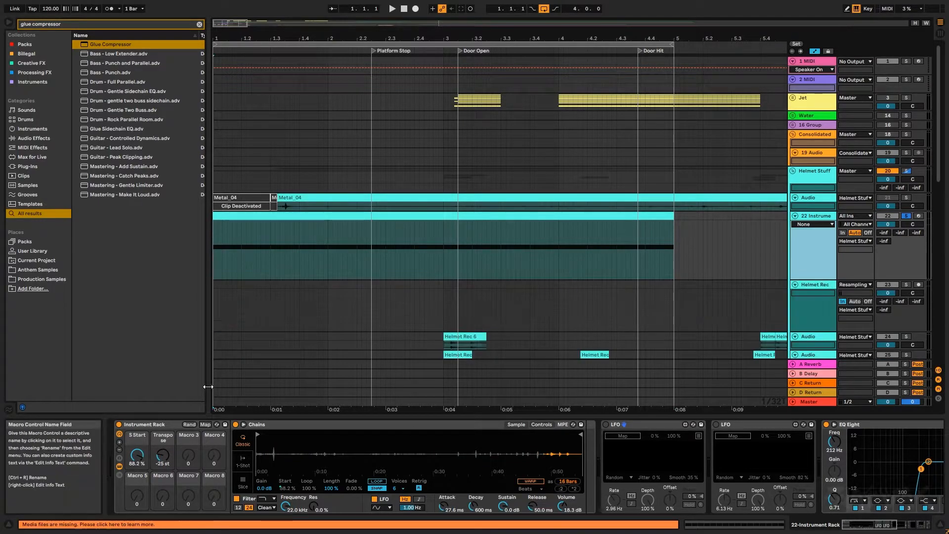
{"action": "key", "text": "ctrl+z"}
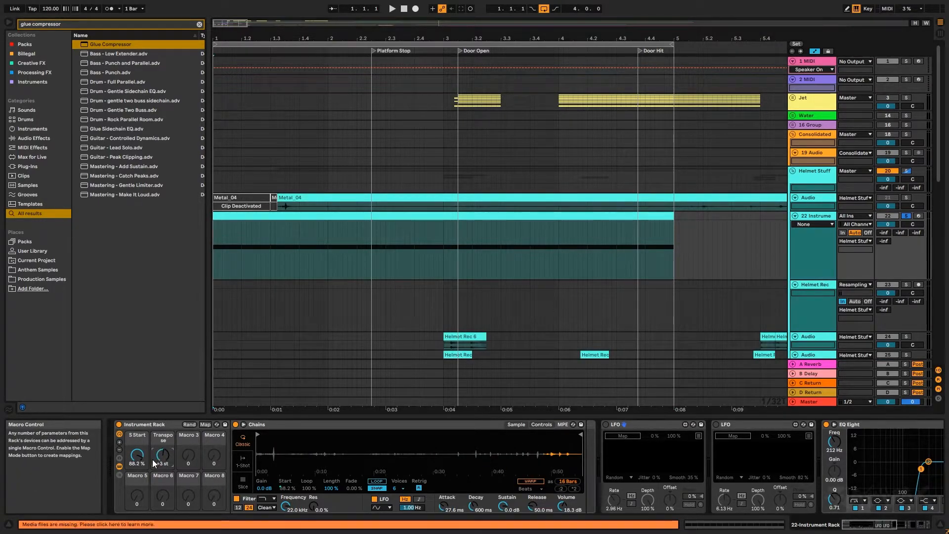
{"action": "left_click_drag", "start_coordinate": [163, 454], "coordinate": [163, 456]}
Step: Activate the first LFO device and map it to the S Start macro
{"action": "left_click", "coordinate": [629, 424]}
{"action": "left_click", "coordinate": [606, 425]}
{"action": "left_click", "coordinate": [622, 436]}
{"action": "left_click", "coordinate": [137, 455]}
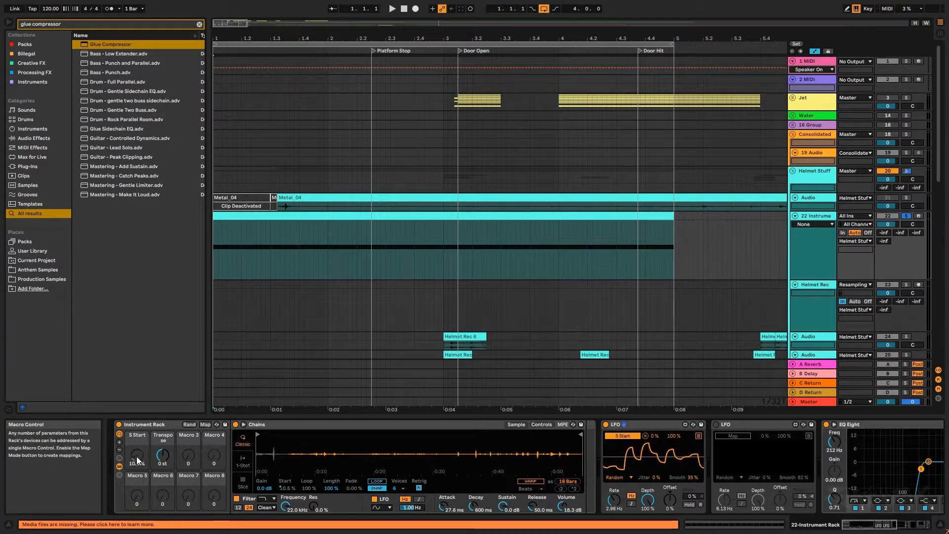
Step: Check the waveform shapes offered by the first LFO and compare the two LFO devices
{"action": "left_click", "coordinate": [619, 476]}
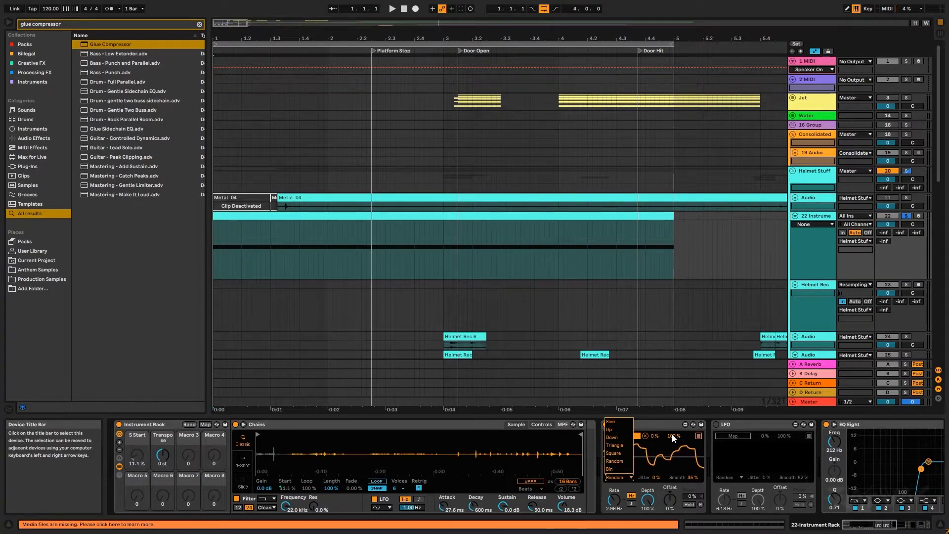
{"action": "left_click", "coordinate": [660, 424]}
{"action": "left_click", "coordinate": [756, 423]}
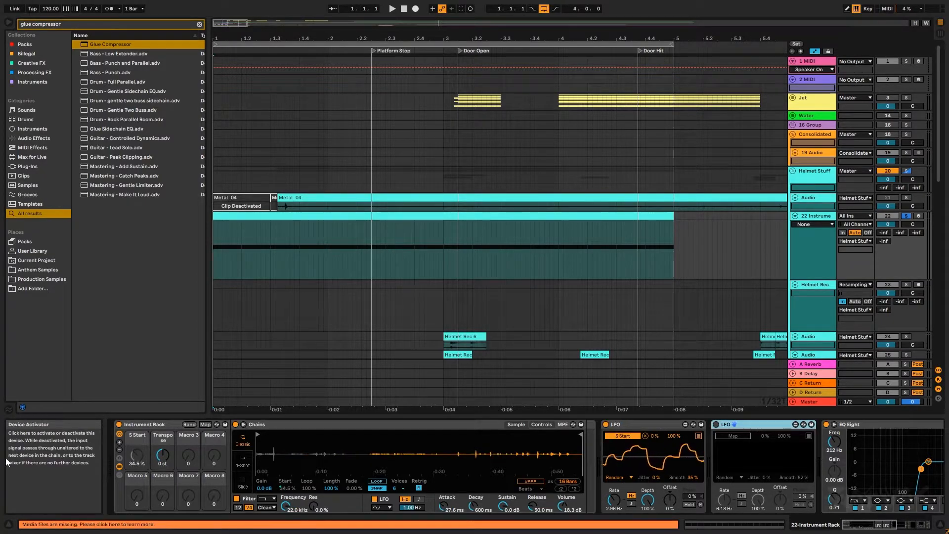
{"action": "left_click", "coordinate": [619, 426]}
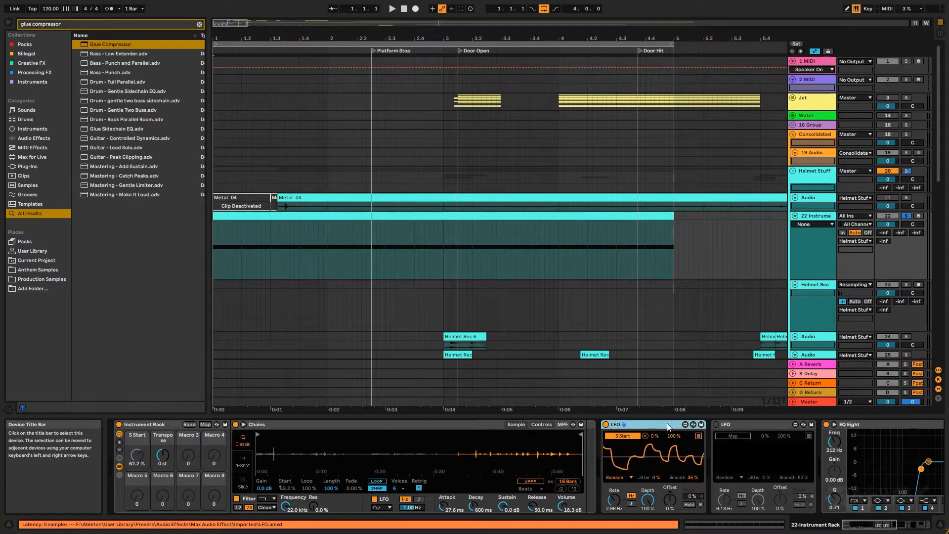
Step: Activate the second LFO device and map it to the Transpose macro
{"action": "left_click", "coordinate": [750, 424]}
{"action": "left_click", "coordinate": [716, 424]}
{"action": "left_click", "coordinate": [733, 436]}
{"action": "left_click", "coordinate": [164, 455]}
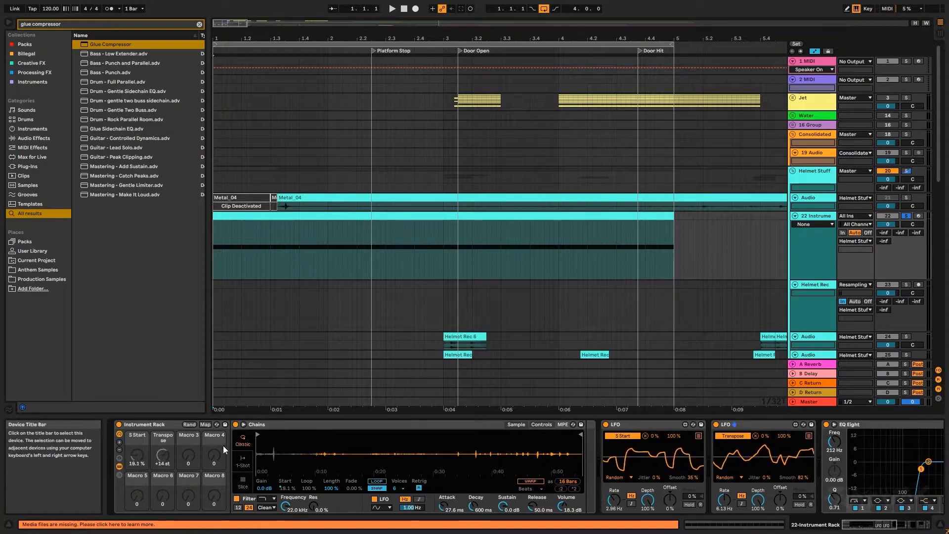
Step: Set the Helmet Rec track's audio input to Resampling and arm the track for recording
{"action": "left_click", "coordinate": [479, 216]}
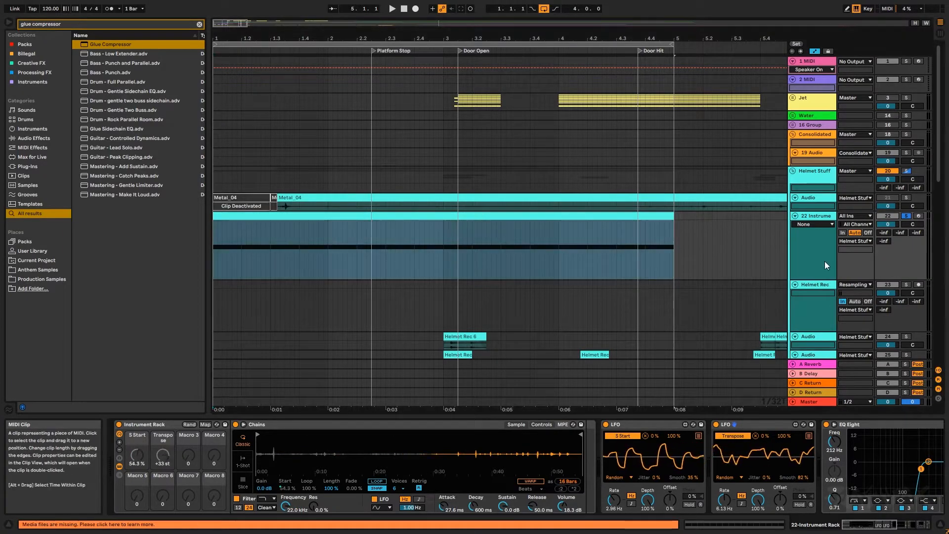
{"action": "left_click", "coordinate": [813, 289]}
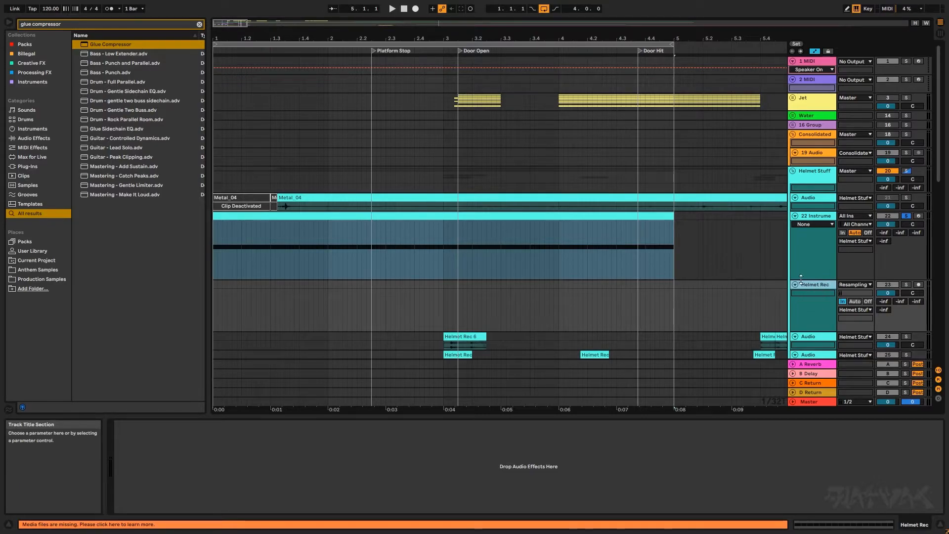
{"action": "left_click", "coordinate": [857, 285]}
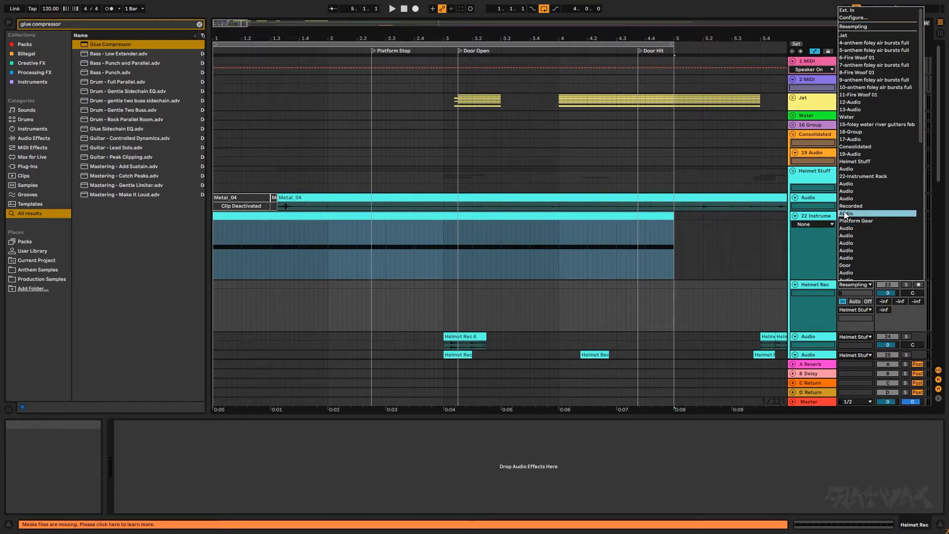
{"action": "left_click", "coordinate": [863, 27]}
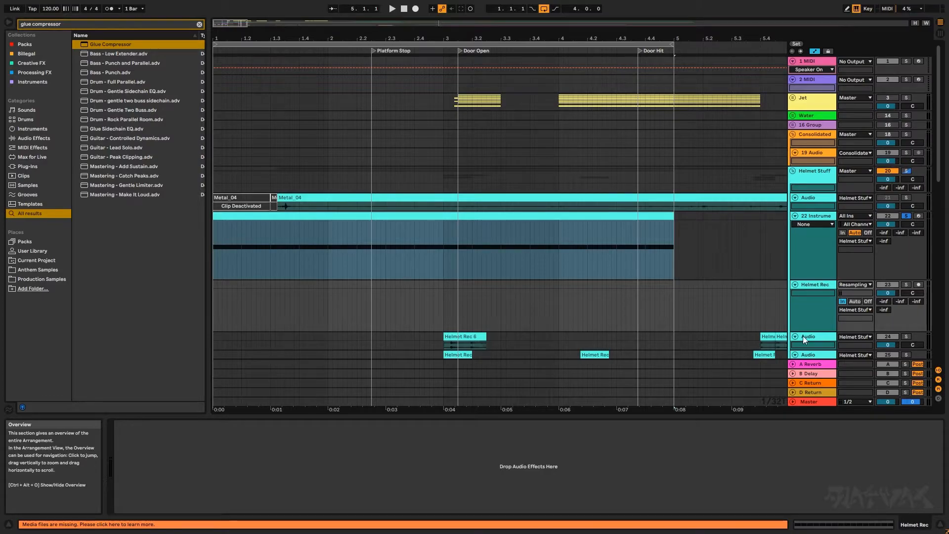
{"action": "left_click", "coordinate": [919, 284]}
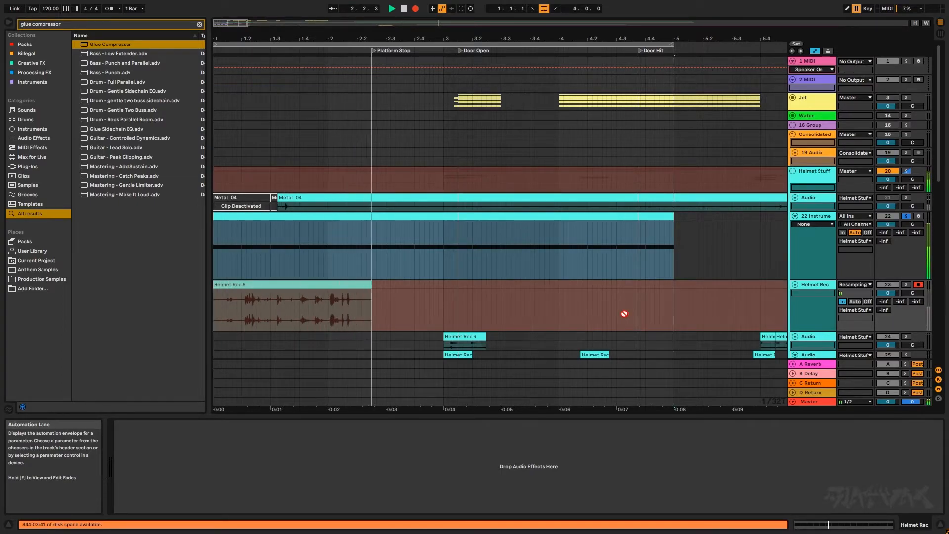
Step: Record the modulated chain sound onto Helmet Rec while varying the LFO depths and Transpose LFO offset, hide the automation lanes, and stop recording
{"action": "left_click", "coordinate": [811, 216]}
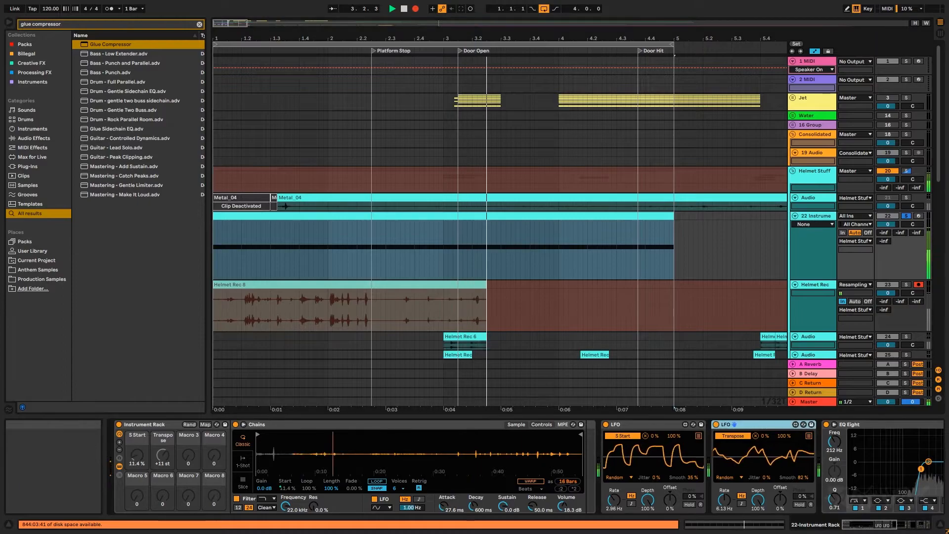
{"action": "mouse_move", "coordinate": [648, 501]}
{"action": "left_mouse_down"}
{"action": "mouse_move", "coordinate": [648, 511]}
{"action": "mouse_move", "coordinate": [647, 498]}
{"action": "left_mouse_up"}
{"action": "mouse_move", "coordinate": [757, 501]}
{"action": "left_mouse_down"}
{"action": "mouse_move", "coordinate": [756, 524]}
{"action": "mouse_move", "coordinate": [780, 514]}
{"action": "mouse_move", "coordinate": [780, 492]}
{"action": "mouse_move", "coordinate": [781, 500]}
{"action": "mouse_move", "coordinate": [755, 493]}
{"action": "mouse_move", "coordinate": [756, 483]}
{"action": "left_mouse_up"}
{"action": "left_click", "coordinate": [784, 502]}
{"action": "key", "text": "Delete"}
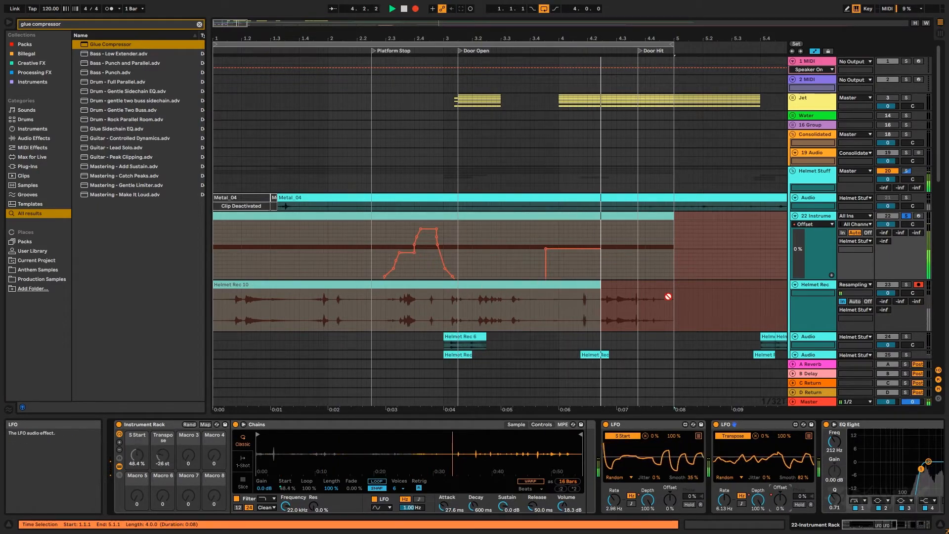
{"action": "left_click", "coordinate": [814, 51]}
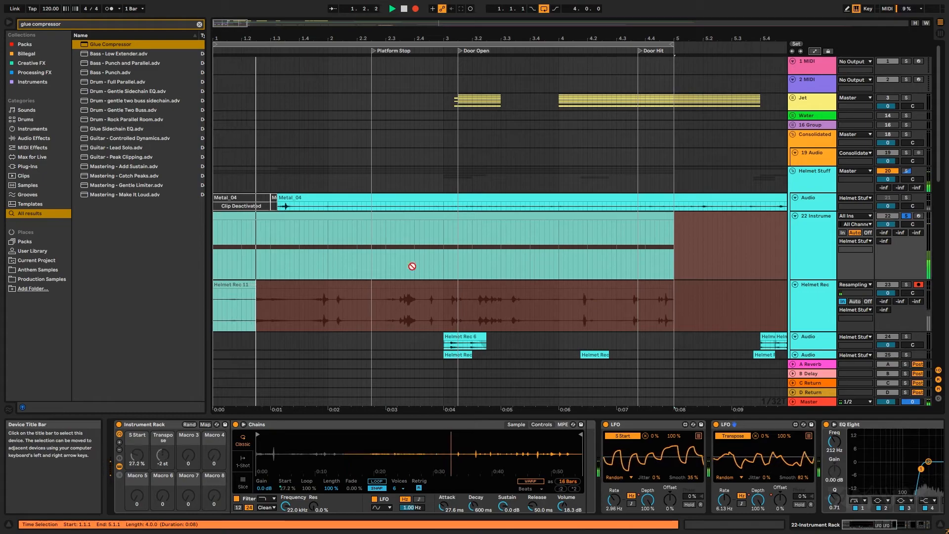
{"action": "key", "text": "space"}
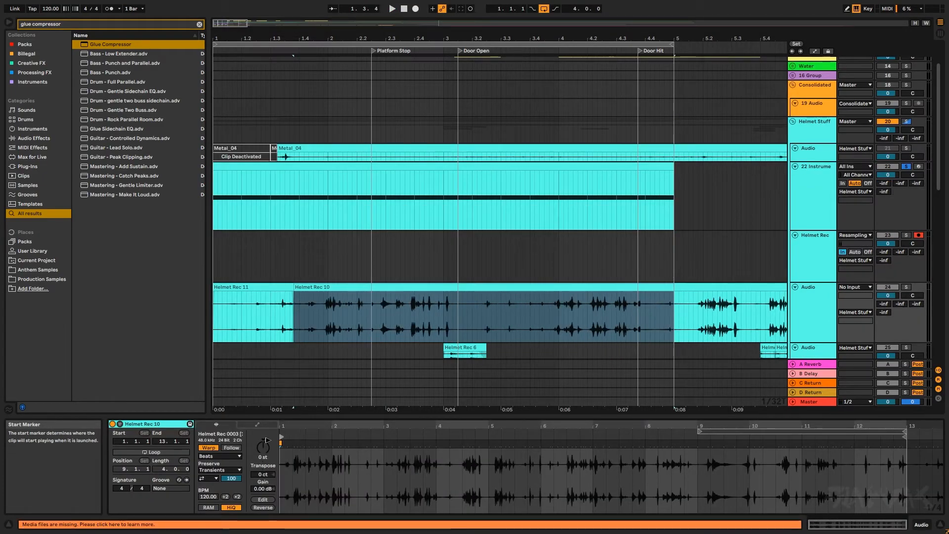
Step: Solo track 24 and audition the Helmet Rec 10 take from several points between Platform Stop and just after Door Open
{"action": "left_click", "coordinate": [906, 287]}
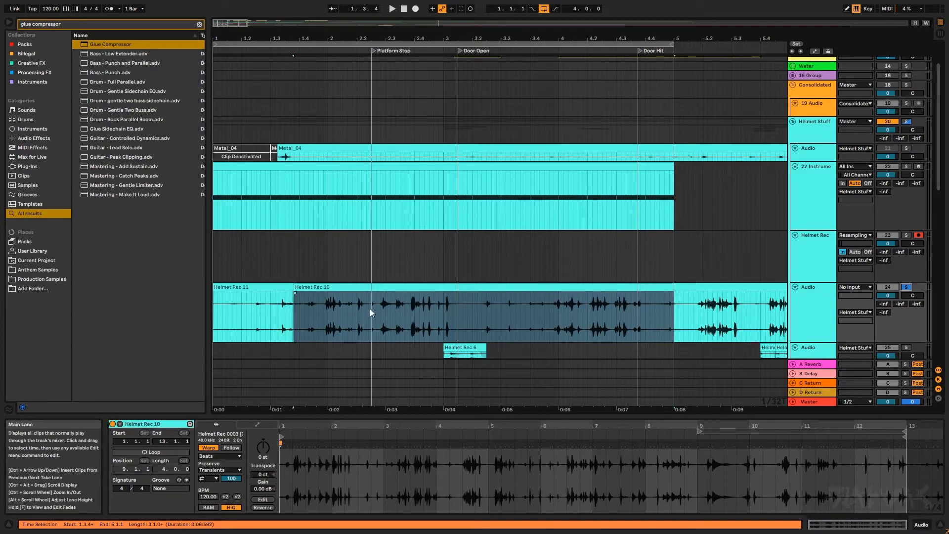
{"action": "left_click", "coordinate": [378, 310]}
{"action": "key", "text": "space"}
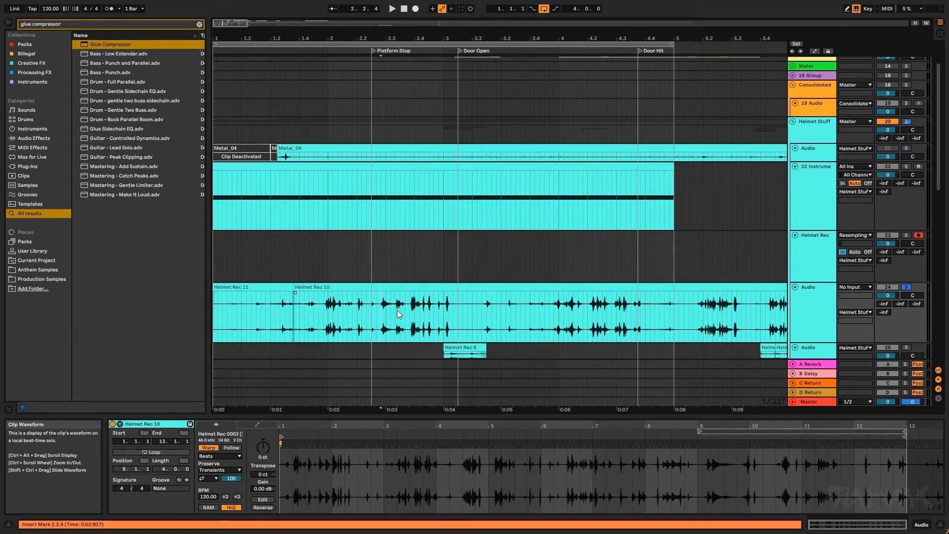
{"action": "left_click", "coordinate": [398, 318]}
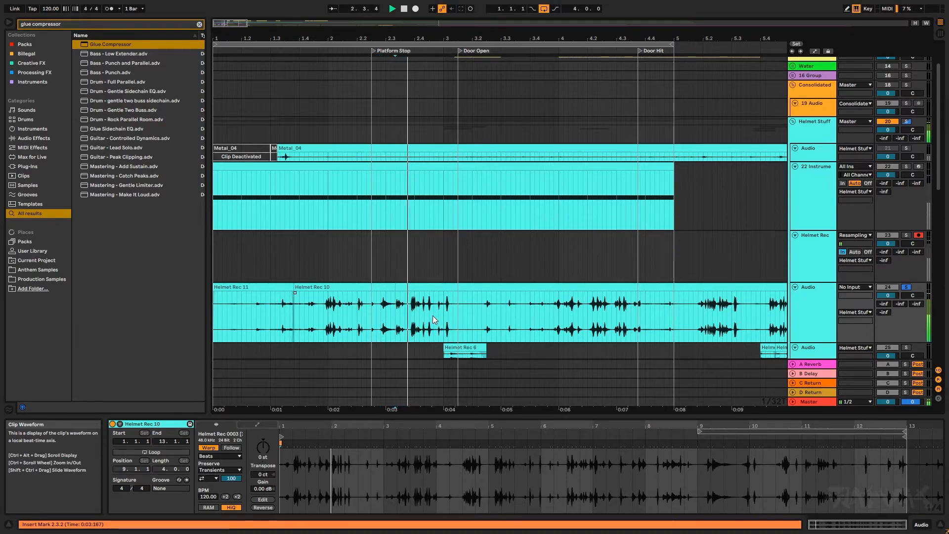
{"action": "left_click", "coordinate": [485, 315]}
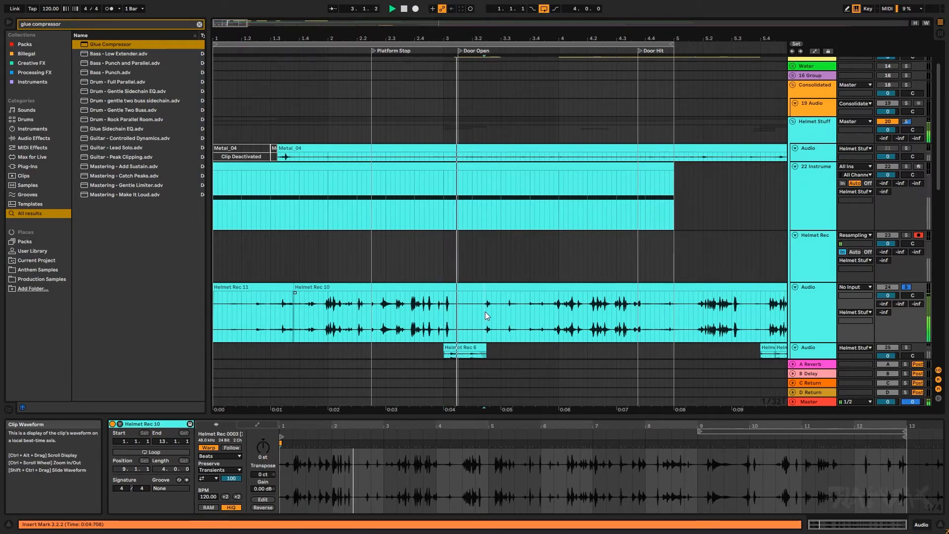
Step: Fit the tracks to the arrangement height, review the Helmet Rec 6 clips from Door Open past Door Hit, and show track 22's devices
{"action": "key", "text": "h"}
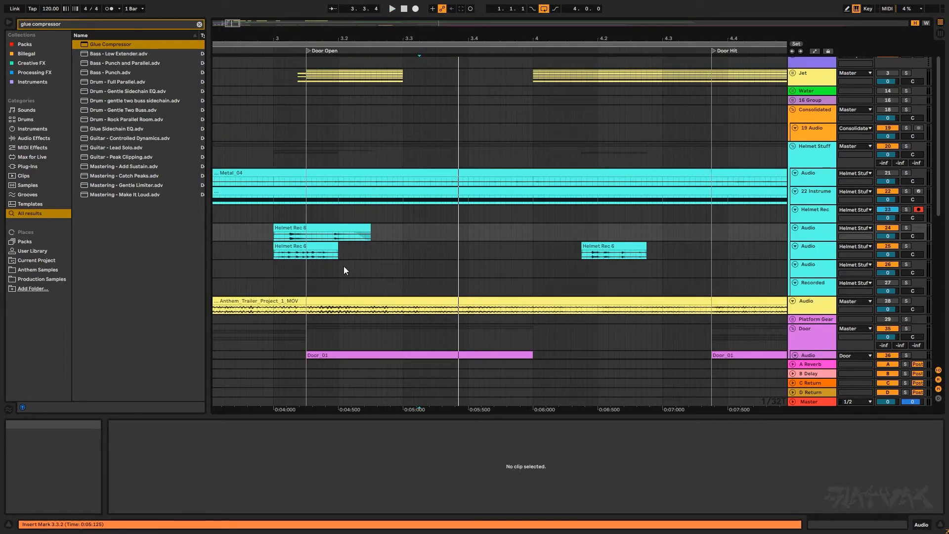
{"action": "key", "text": "w"}
{"action": "left_click_drag", "start_coordinate": [240, 23], "coordinate": [240, 109]}
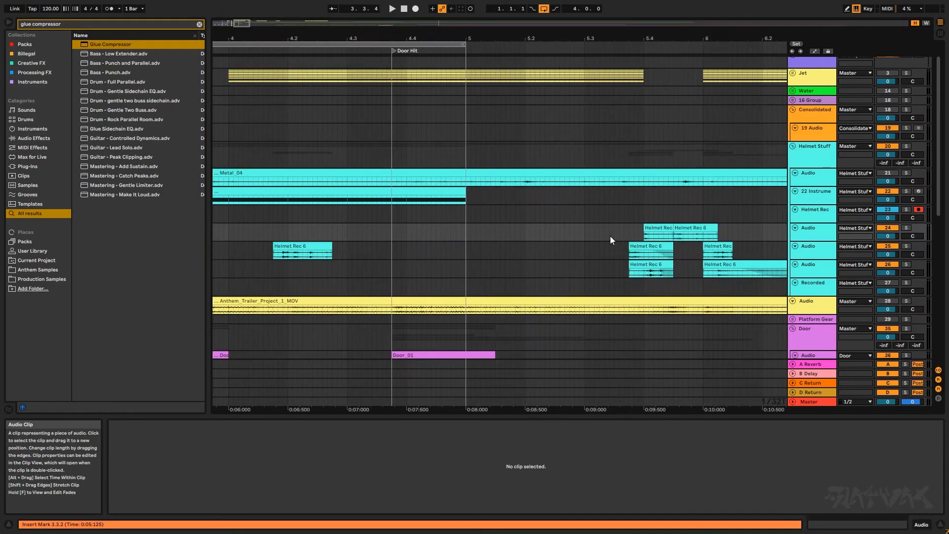
{"action": "left_click", "coordinate": [815, 190]}
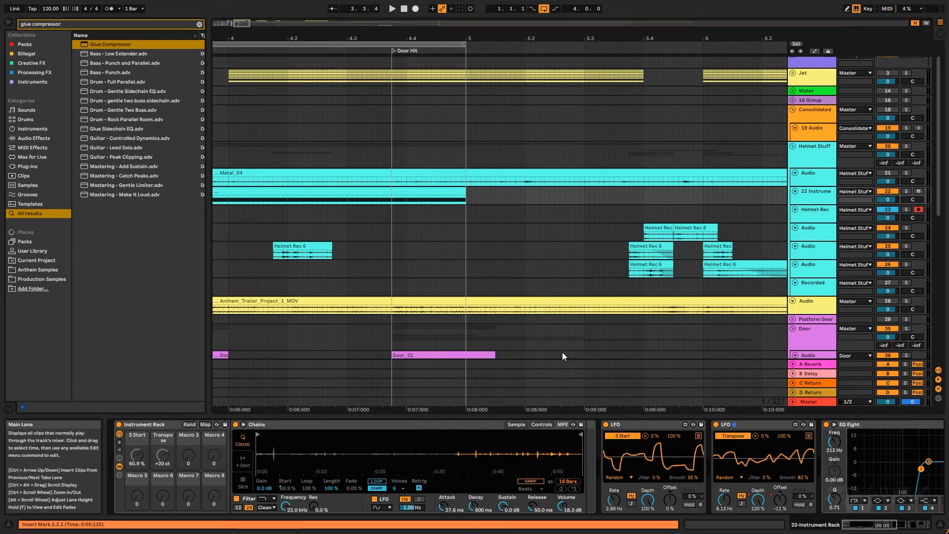
{"action": "left_click_drag", "start_coordinate": [242, 23], "coordinate": [227, 38]}
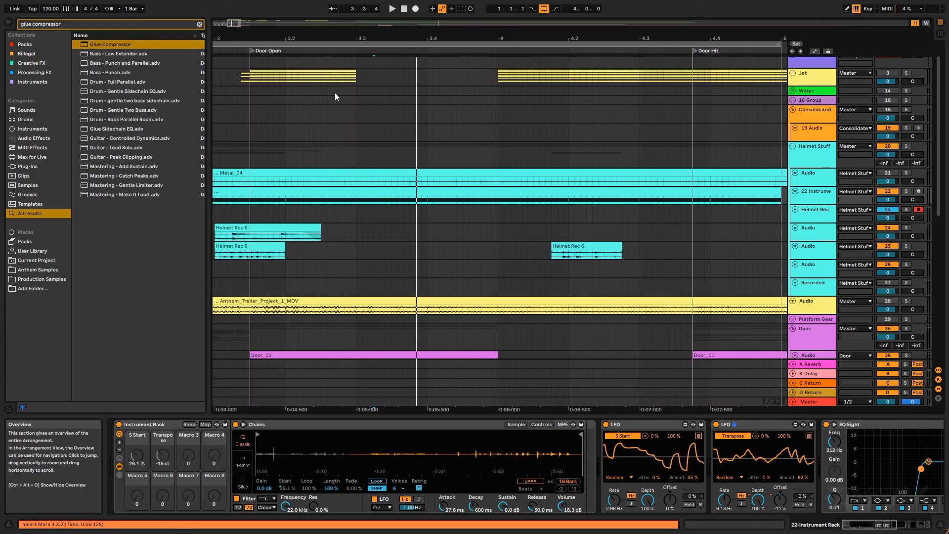